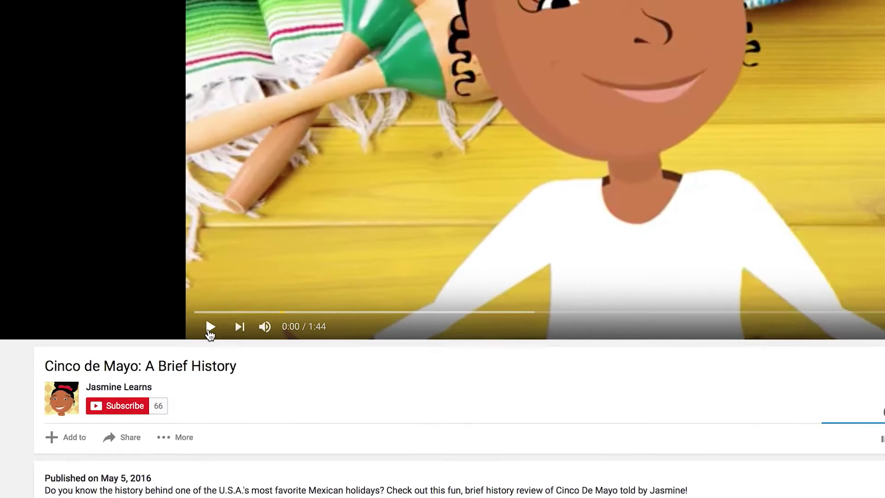
Play the 'Cinco de Mayo: A Brief History' YouTube video and pause it at 0:08
left_click(210, 328)
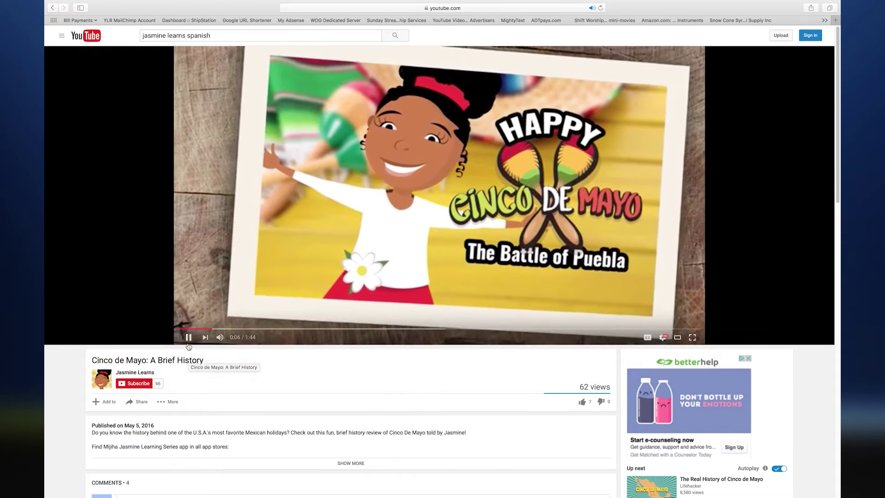
left_click(189, 338)
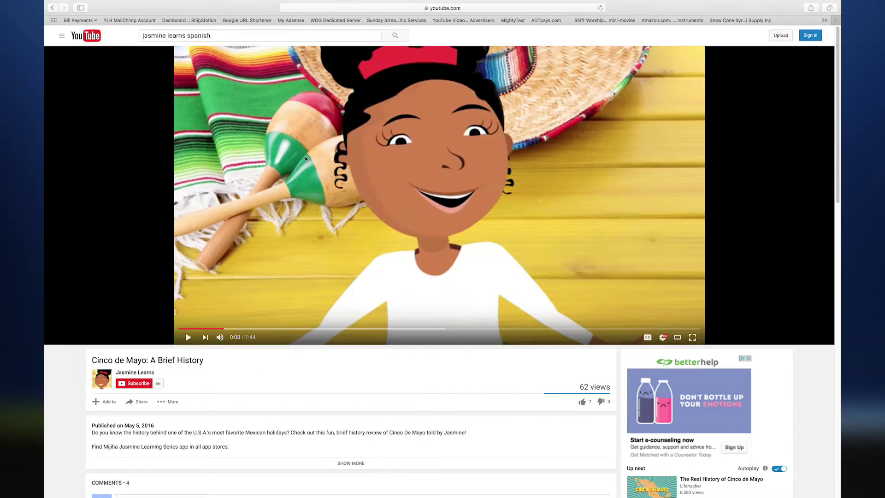
Switch to Premiere Pro and place CincoDeMayoTitle.psd onto track V1 of the Pan Zoom Tutorial sequence
mouse_move(45, 160)
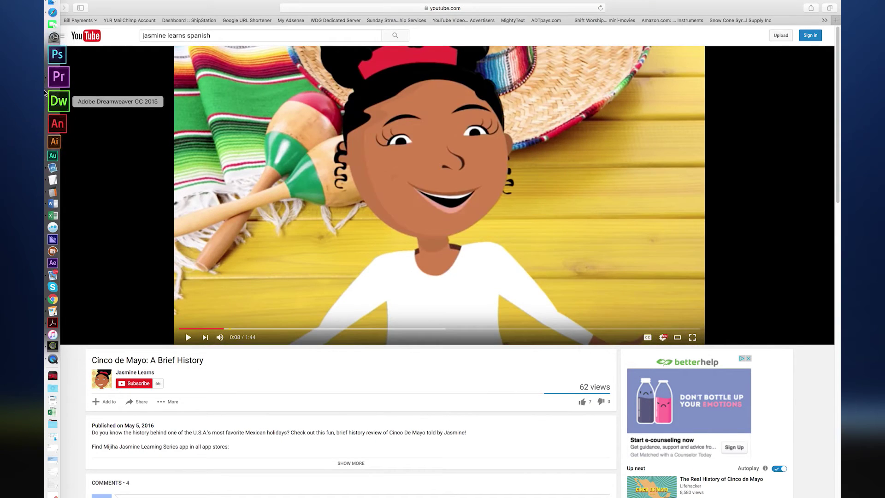
left_click(46, 89)
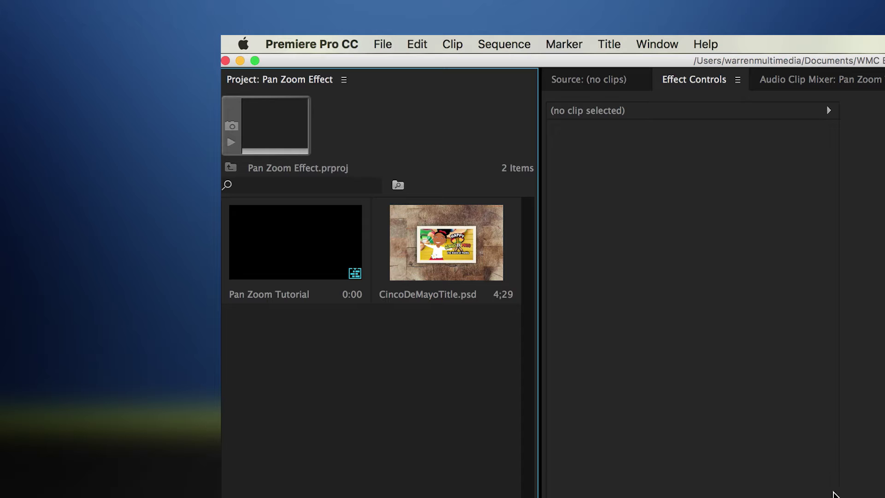
left_click(452, 254)
left_click_drag(459, 272, 454, 390)
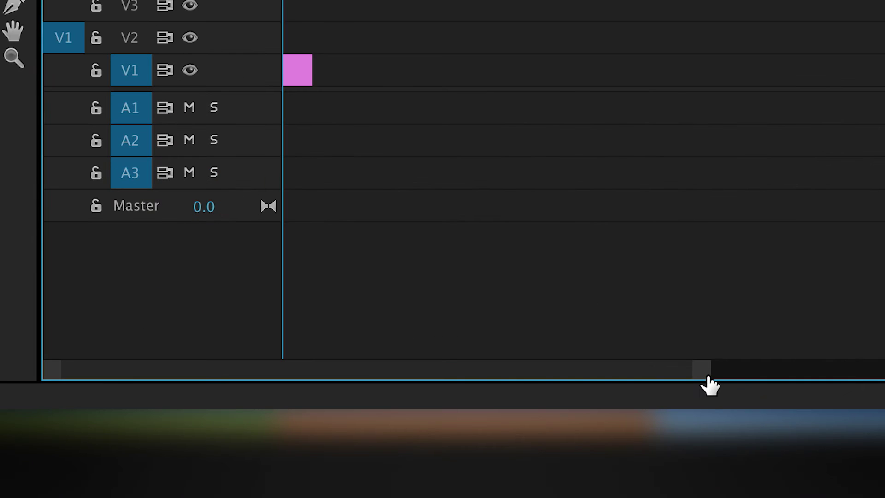
Zoom the timeline, return the playhead to the start and expand the V1 track
left_click_drag(709, 382, 450, 392)
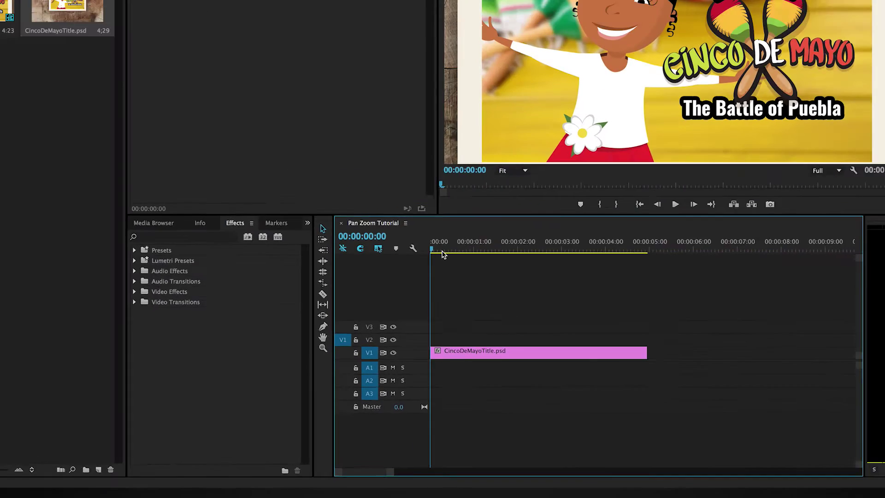
left_click(484, 307)
left_click_drag(542, 309, 450, 307)
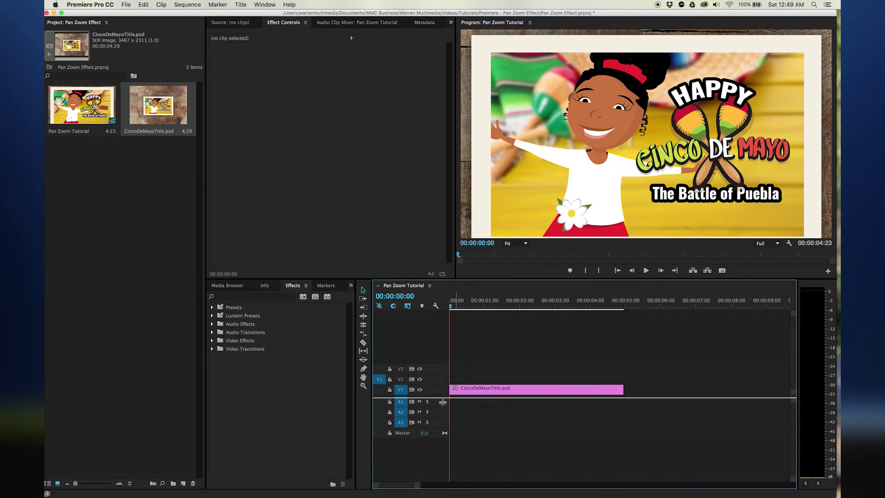
left_click_drag(442, 396, 437, 423)
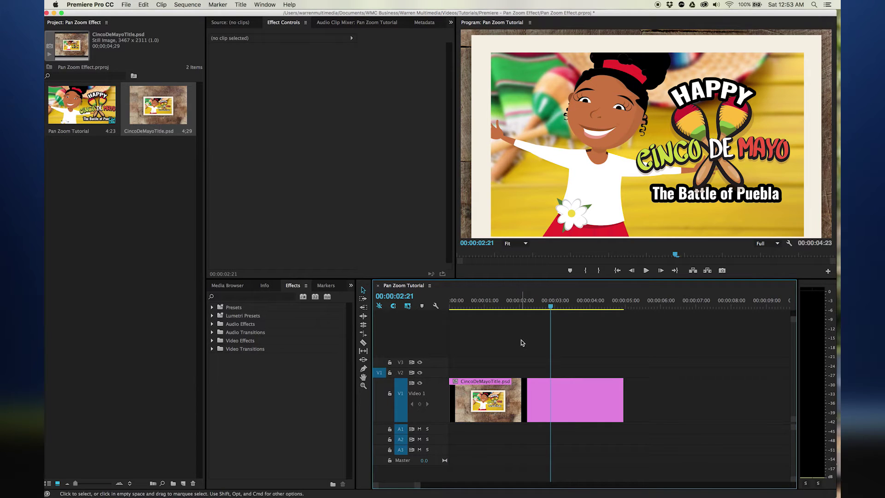
Select the title clip and enable Position keyframing, setting a start keyframe at 960.0, 540.0
left_click(559, 403)
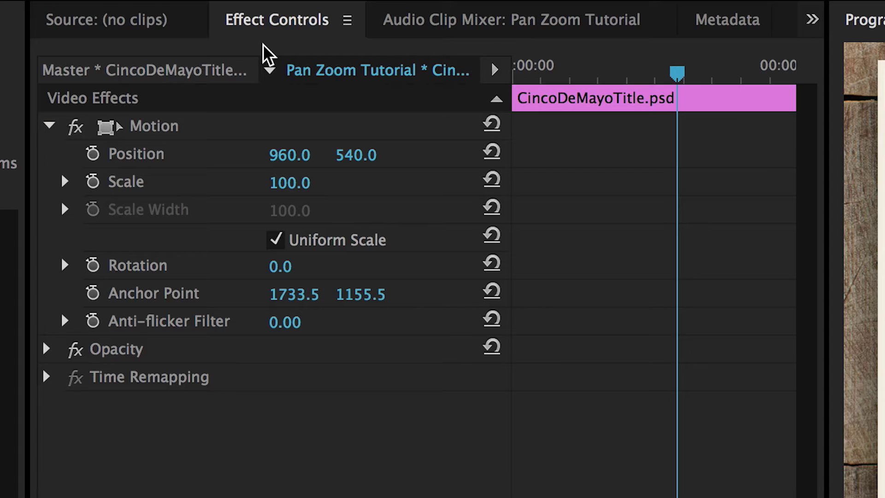
left_click_drag(686, 79, 123, 258)
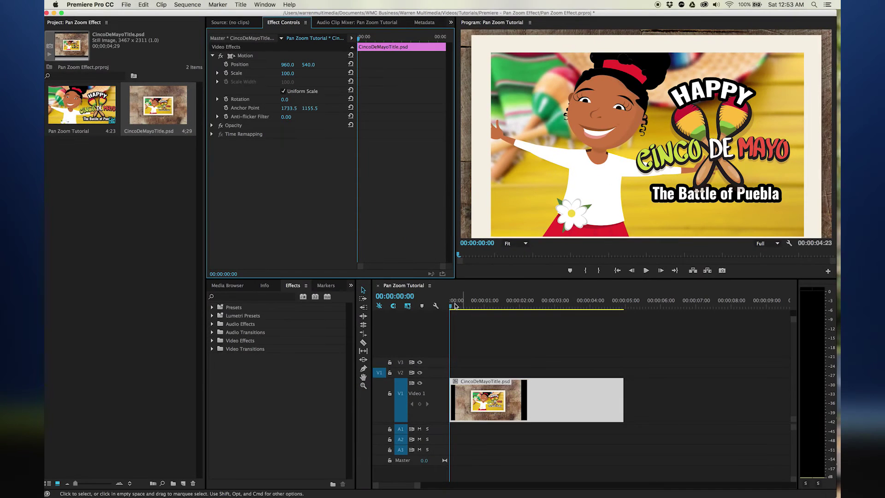
left_click(452, 306)
mouse_move(452, 305)
left_mouse_down()
mouse_move(618, 306)
mouse_move(538, 314)
mouse_move(451, 306)
left_mouse_up()
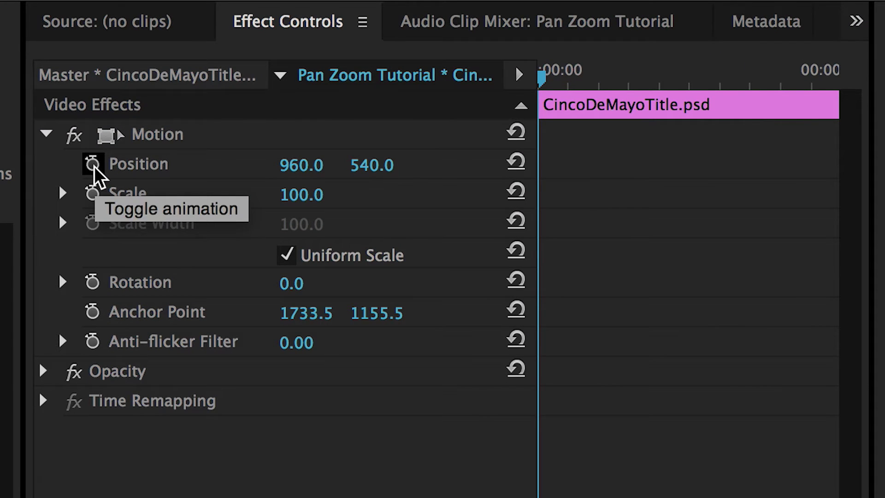
left_click(94, 167)
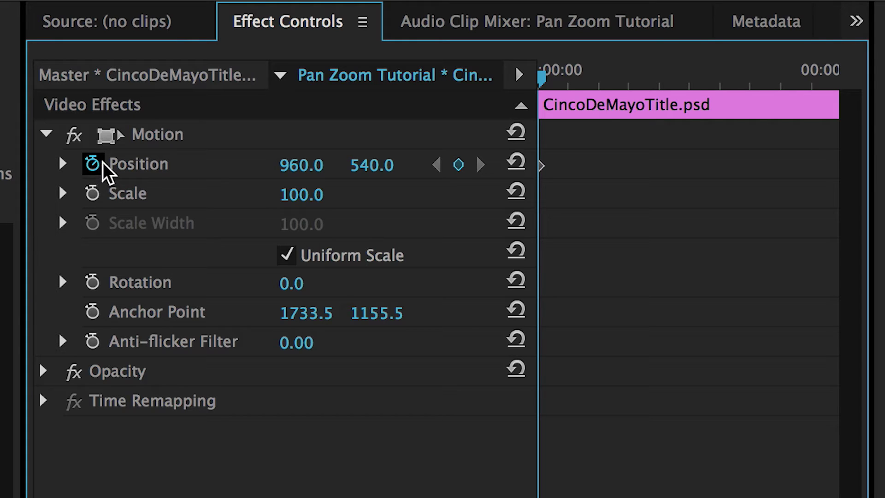
Enable Scale and Rotation keyframing, add end keyframes for all three properties, and return to start
left_click(92, 193)
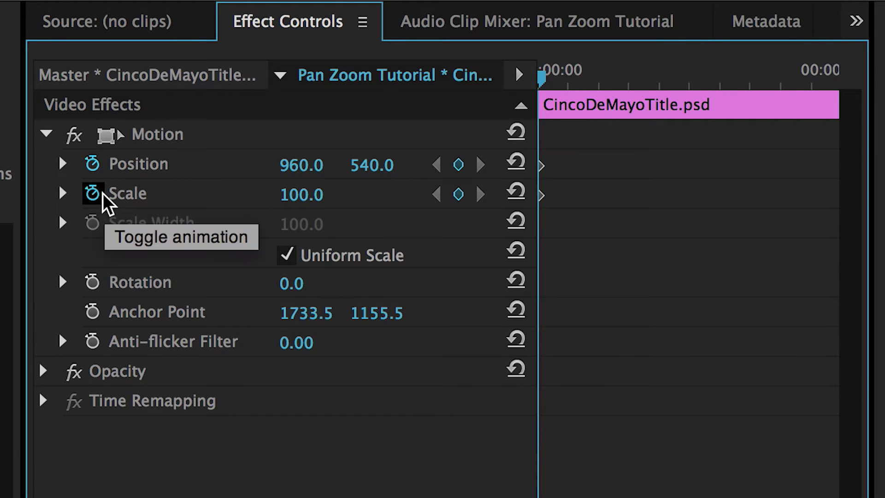
left_click(92, 284)
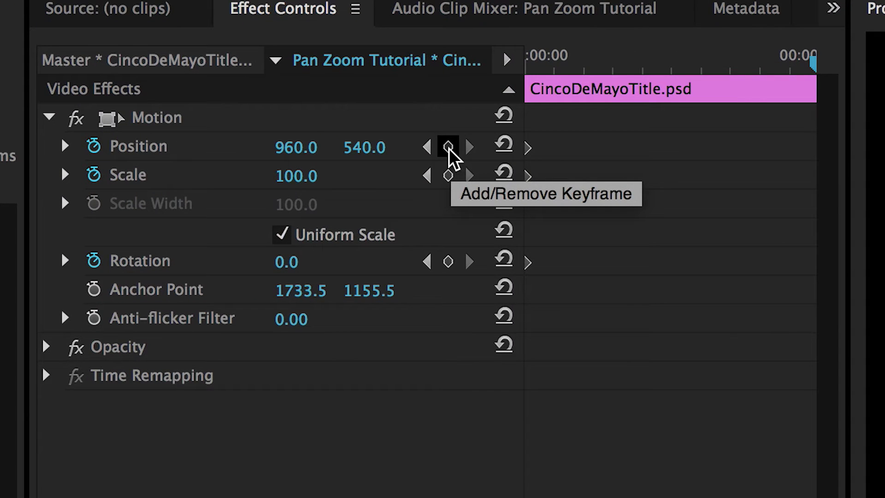
left_click(448, 148)
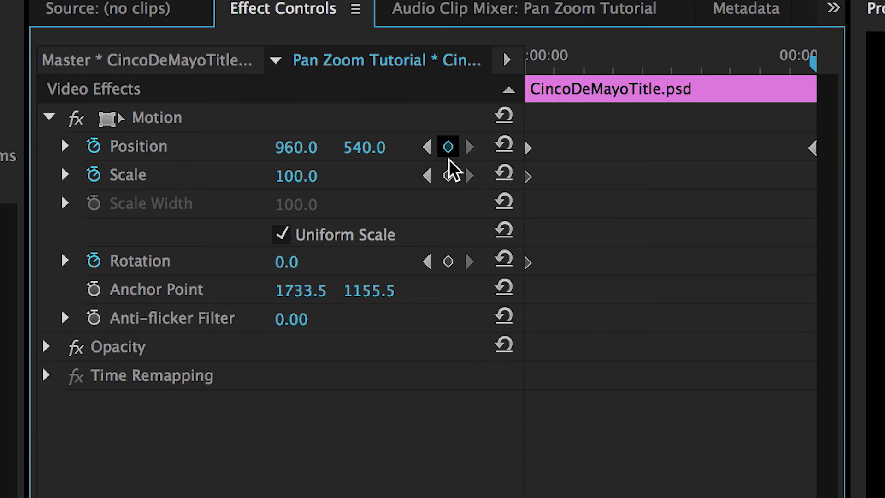
left_click(449, 176)
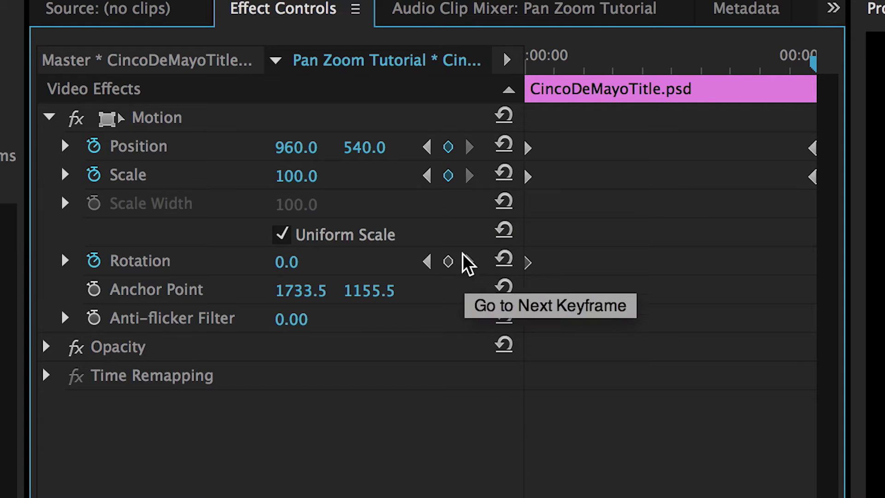
left_click(449, 262)
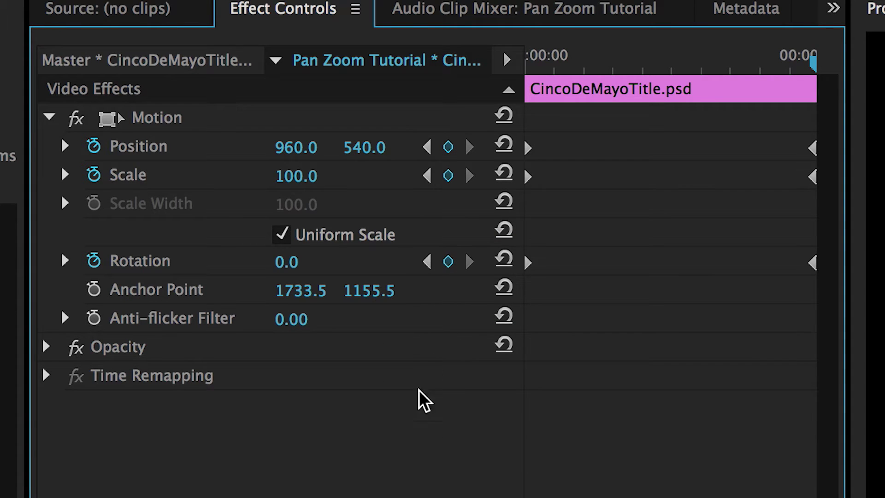
key("Home")
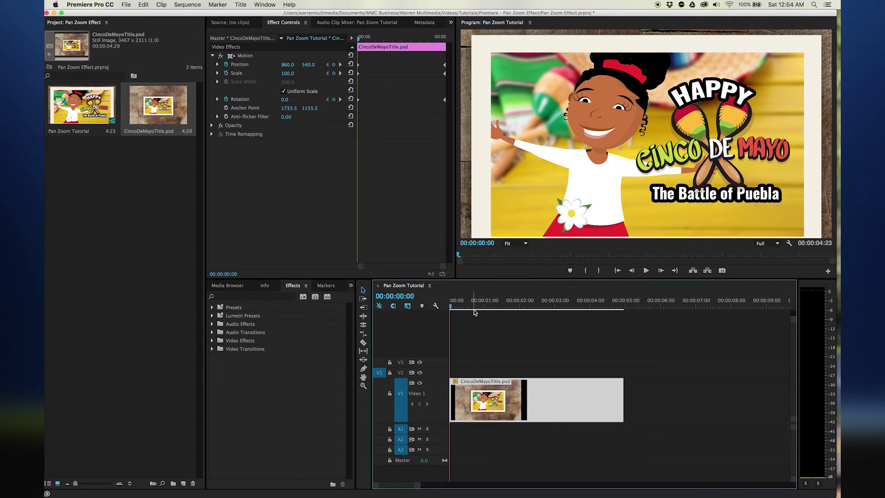
left_click_drag(452, 309, 422, 317)
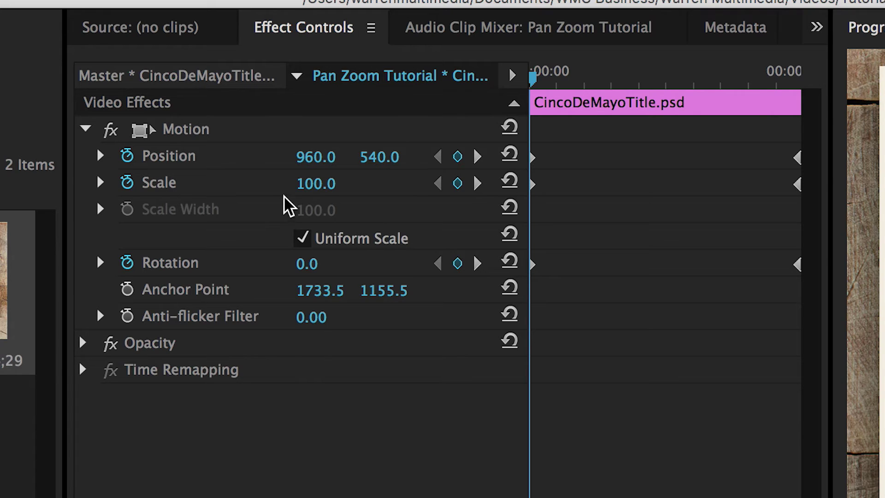
Set the opening keyframe to Scale 146.0, Rotation 15.0 and Position Y 379
left_click_drag(301, 184, 304, 184)
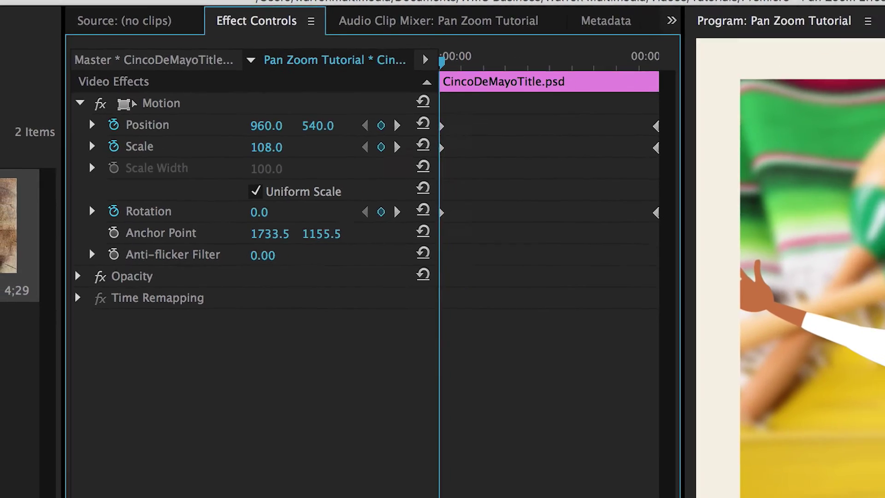
left_click_drag(267, 147, 279, 147)
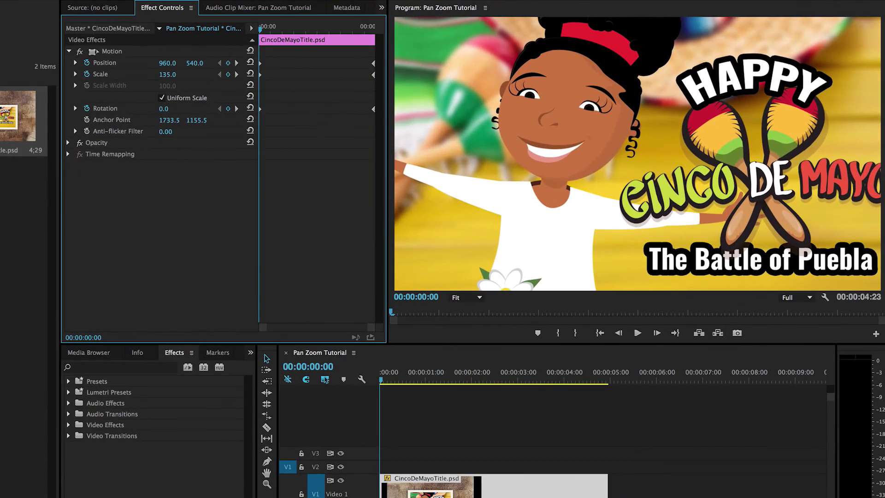
left_click_drag(168, 74, 172, 75)
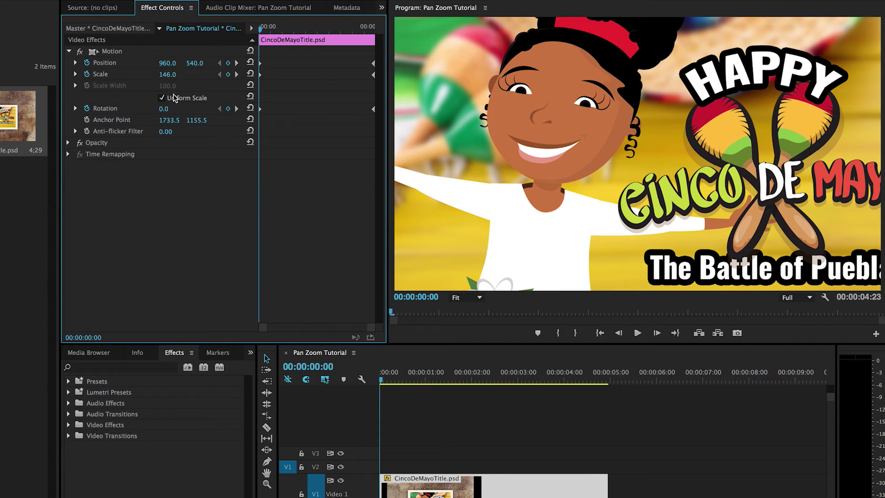
left_click_drag(164, 108, 178, 109)
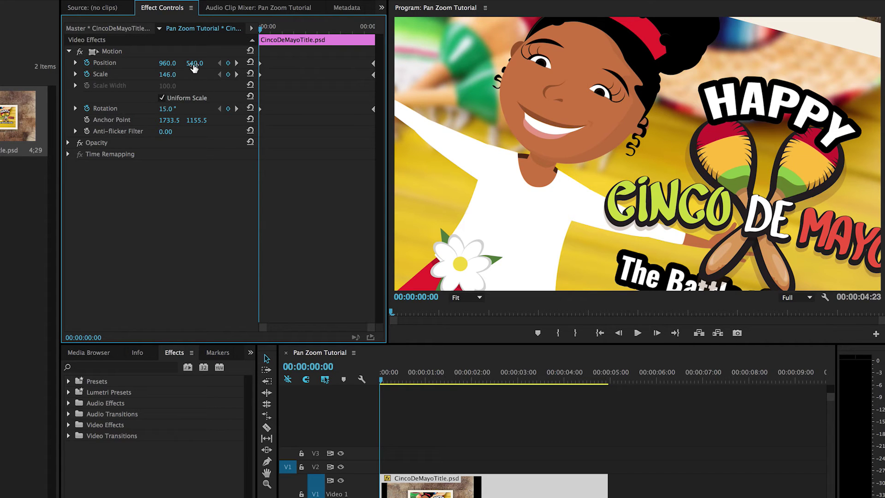
left_click_drag(194, 66, 120, 66)
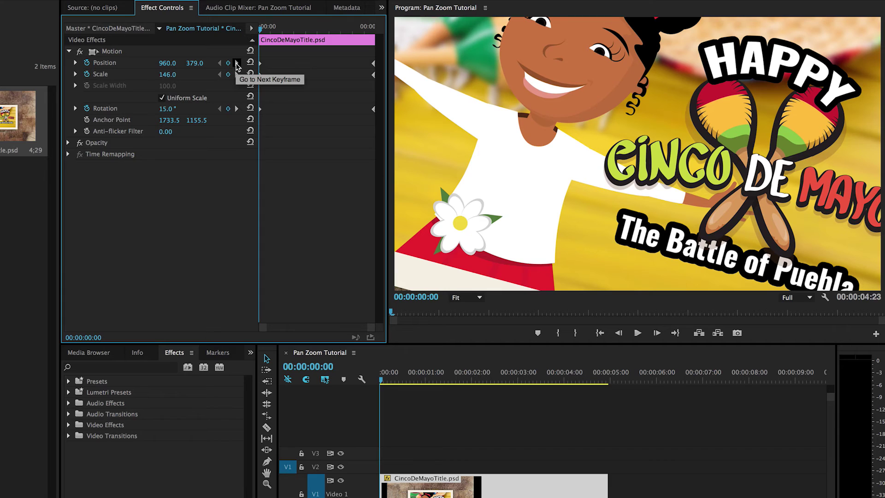
Go one frame before the ending keyframes and set Scale to 75
left_click(237, 63)
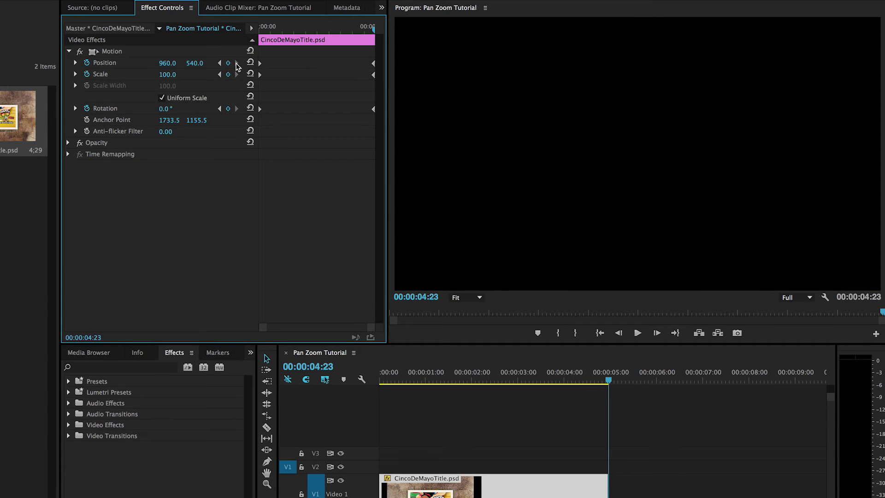
key("Left")
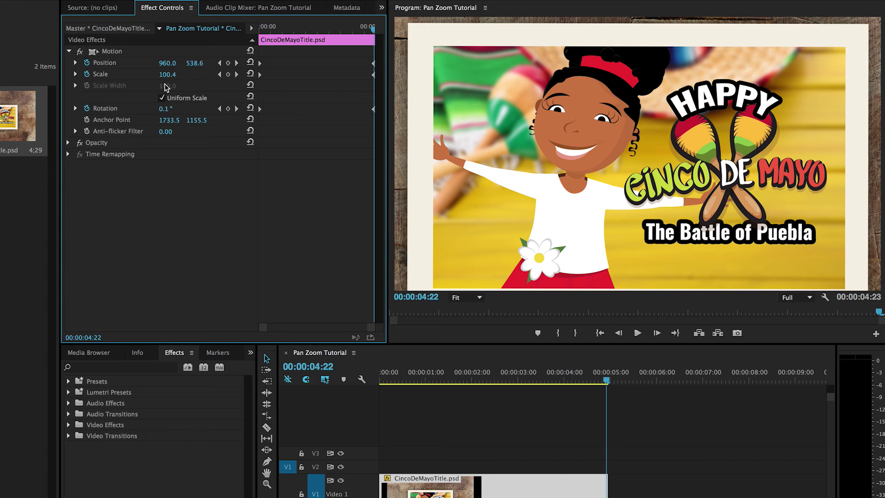
left_click_drag(167, 74, 157, 75)
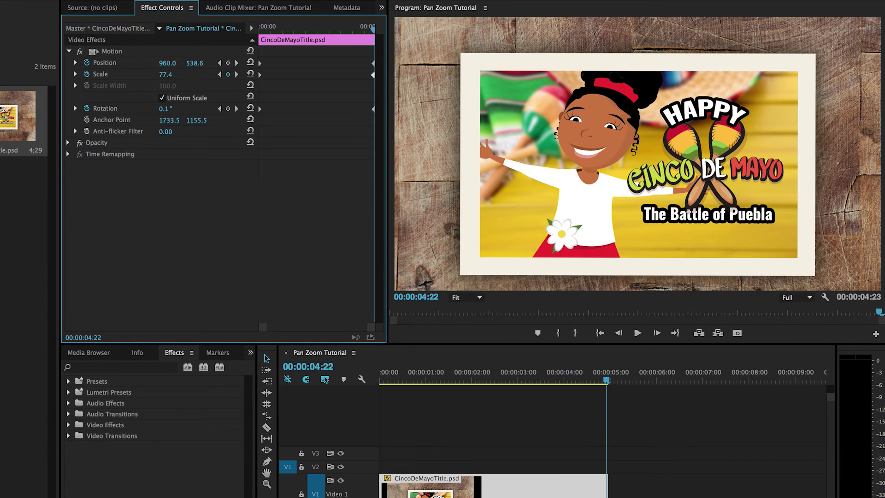
left_click(172, 74)
type("75")
key("Return")
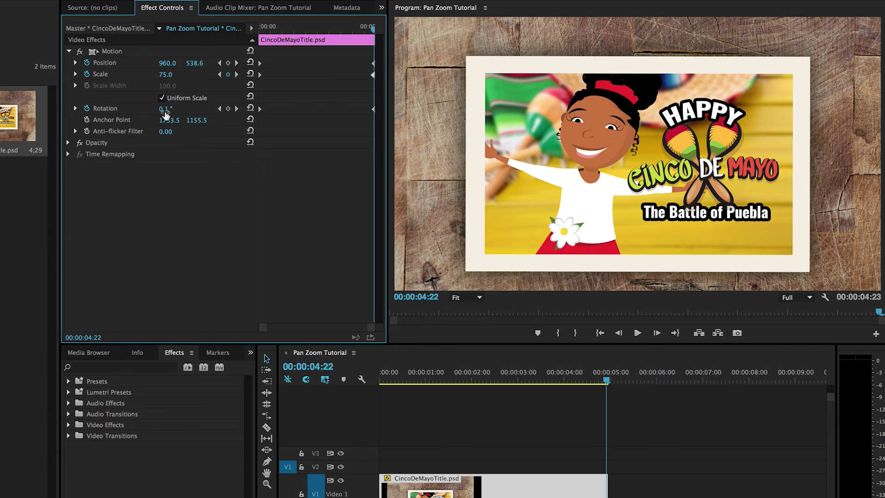
Set the ending Rotation to -15.0 and Position to 960.0, 481.6
left_click(177, 109)
type("-")
key("Return")
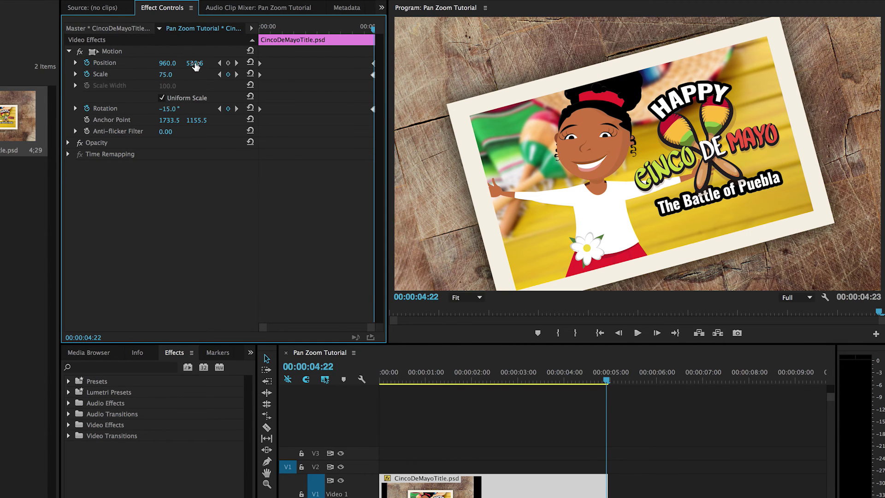
mouse_move(194, 64)
left_mouse_down()
mouse_move(206, 63)
mouse_move(159, 63)
mouse_move(198, 64)
left_mouse_up()
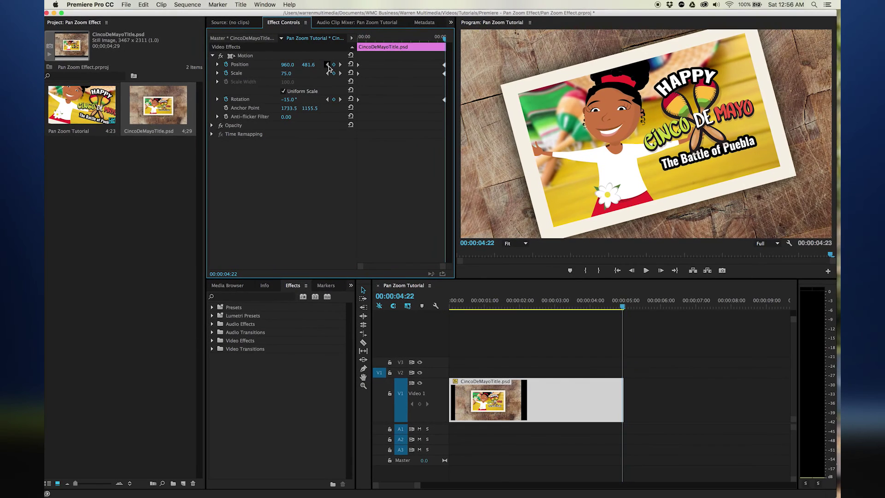
key("Home")
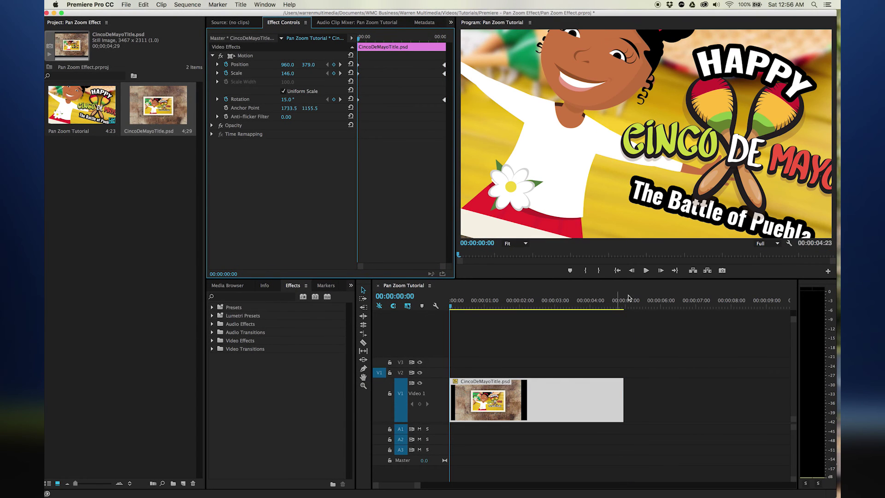
left_click(646, 271)
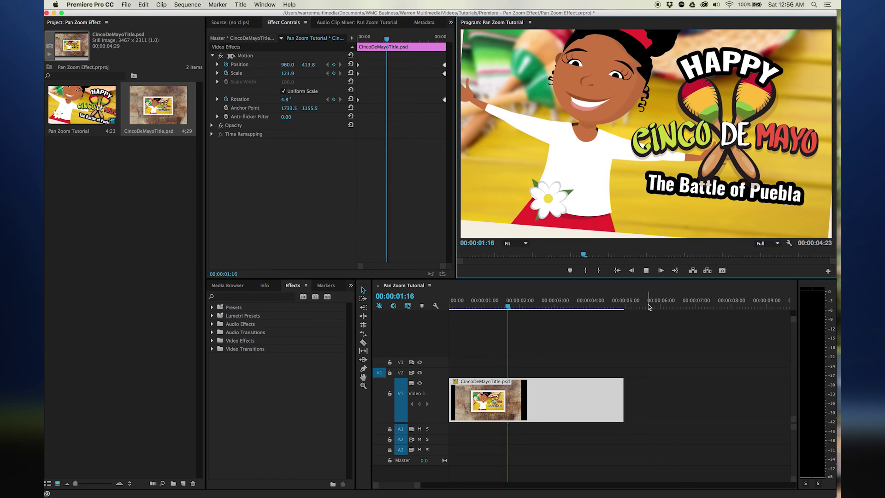